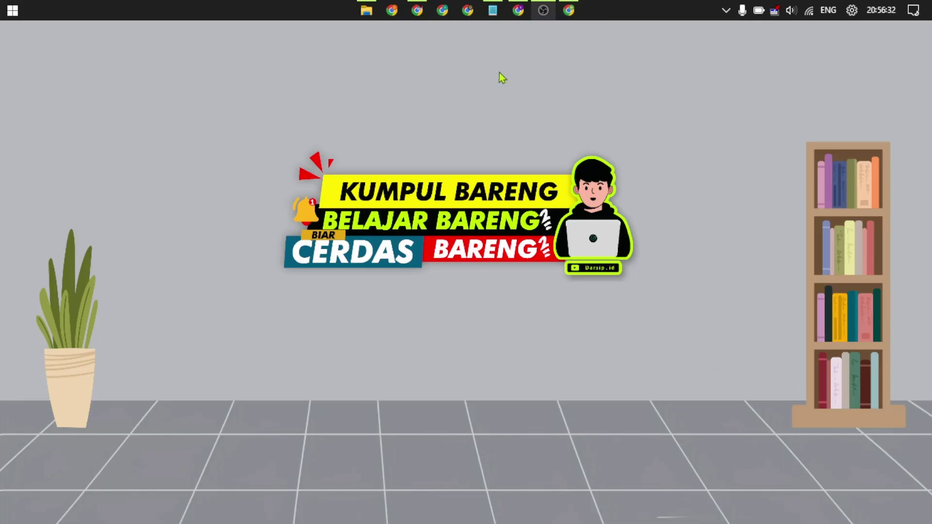
Step: Review the three-point preparation checklist in Notepad, marking each item with the screen pen, clear the marks and put the note away
{"action": "left_click", "coordinate": [485, 17]}
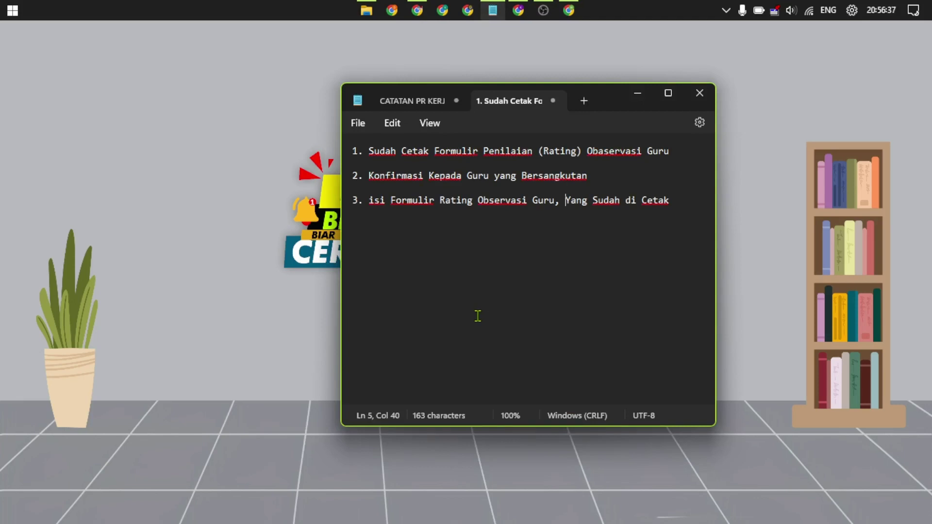
{"action": "key", "text": "ctrl+alt+g"}
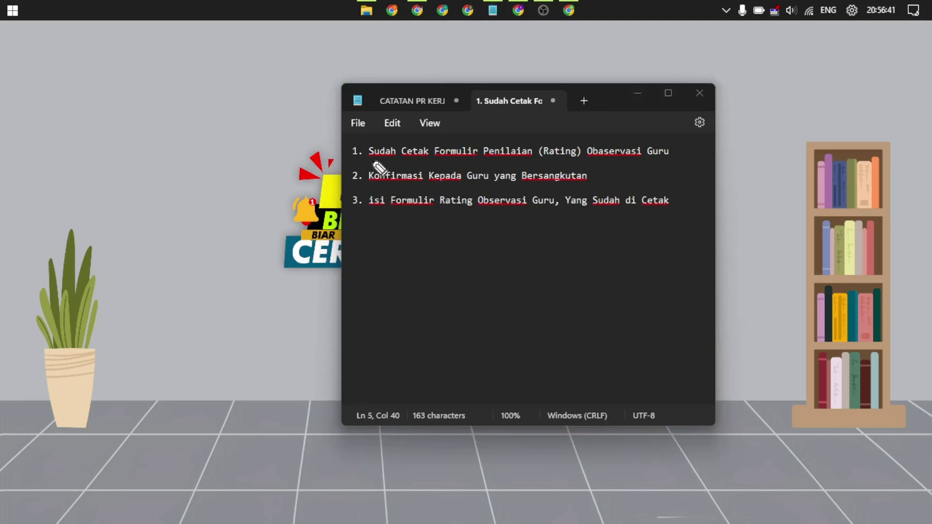
{"action": "left_click_drag", "start_coordinate": [396, 159], "coordinate": [668, 164]}
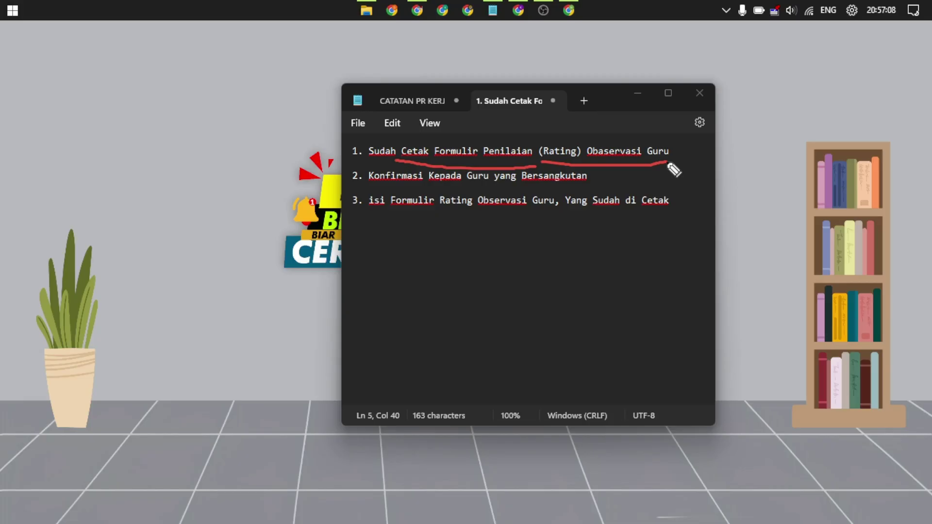
{"action": "left_click_drag", "start_coordinate": [365, 189], "coordinate": [604, 189]}
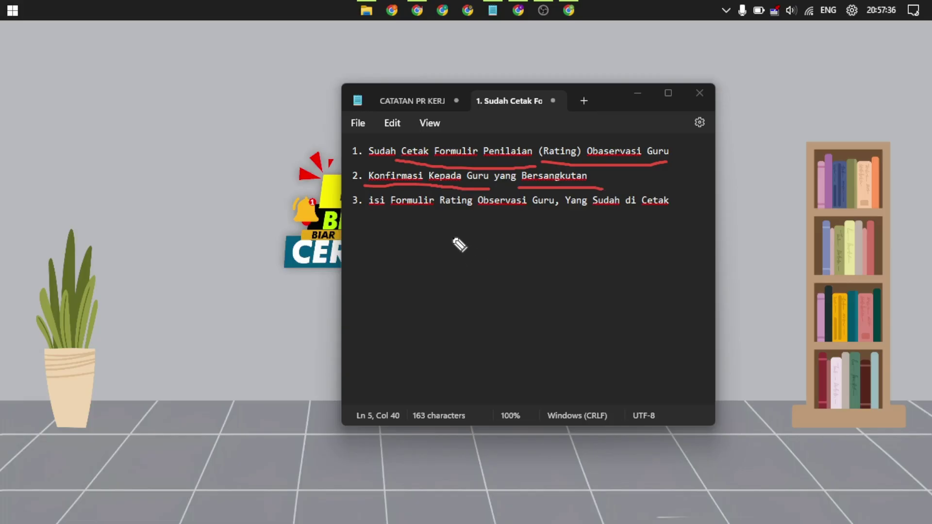
{"action": "left_click_drag", "start_coordinate": [373, 219], "coordinate": [673, 214]}
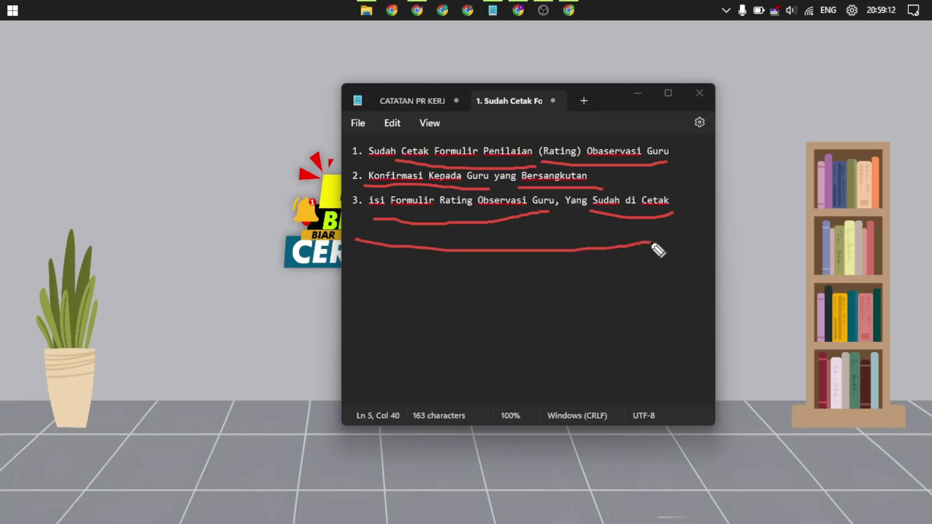
{"action": "mouse_move", "coordinate": [358, 241]}
{"action": "left_mouse_down"}
{"action": "mouse_move", "coordinate": [614, 255]}
{"action": "mouse_move", "coordinate": [706, 145]}
{"action": "mouse_move", "coordinate": [517, 122]}
{"action": "mouse_move", "coordinate": [352, 142]}
{"action": "mouse_move", "coordinate": [350, 235]}
{"action": "left_mouse_up"}
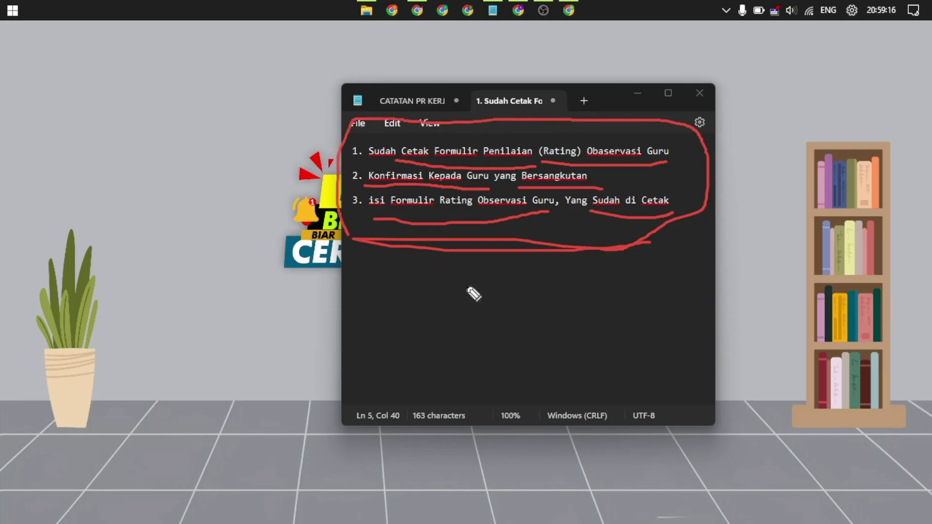
{"action": "key", "text": "Delete"}
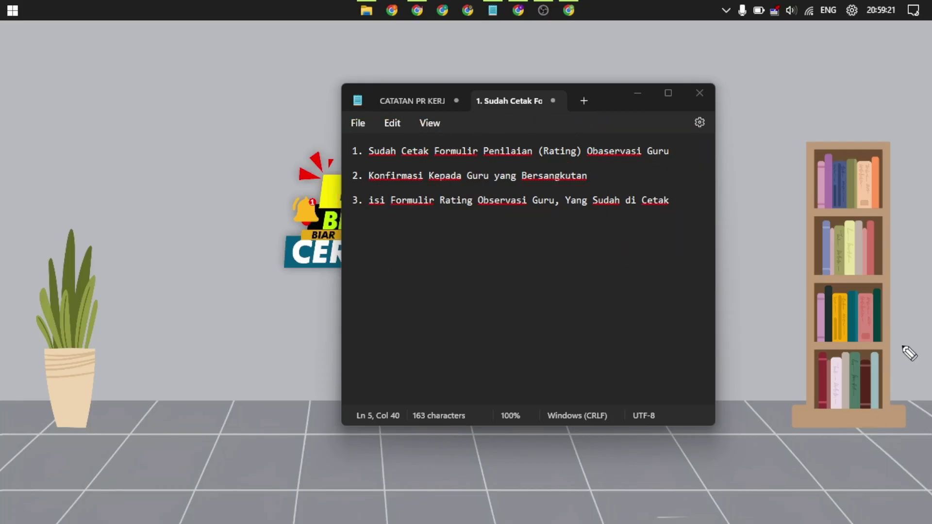
{"action": "left_click", "coordinate": [638, 98]}
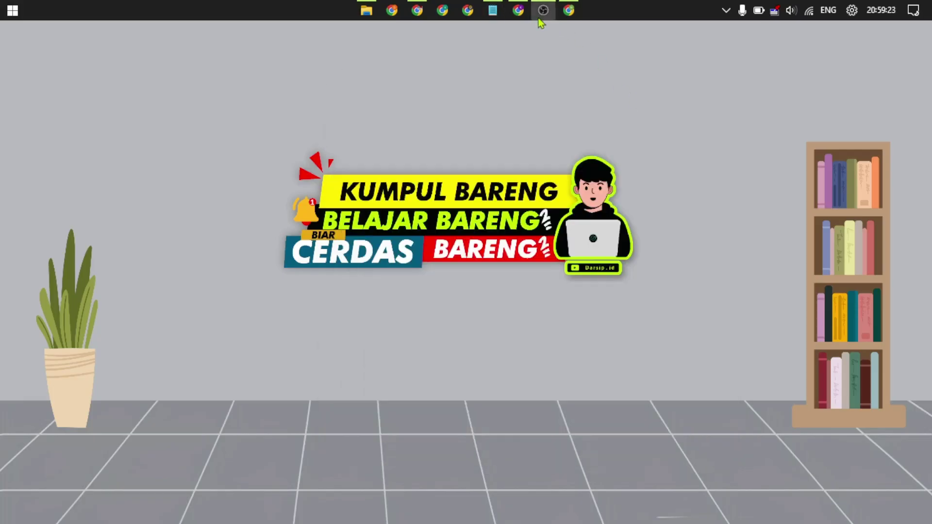
Step: Switch to the Pengelolaan Kinerja site in Chrome and open the teacher assessment list as Pejabat Penilai Kinerja
{"action": "left_click", "coordinate": [518, 9]}
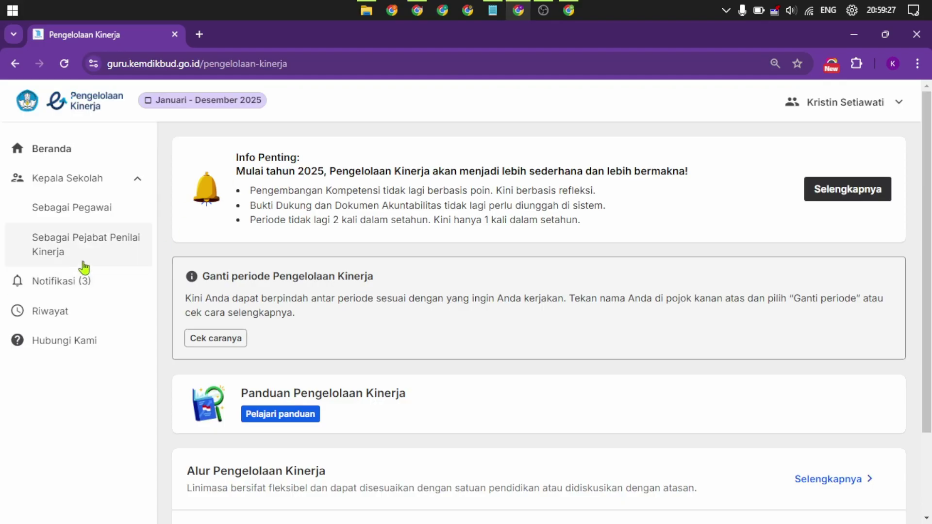
{"action": "left_click", "coordinate": [74, 253]}
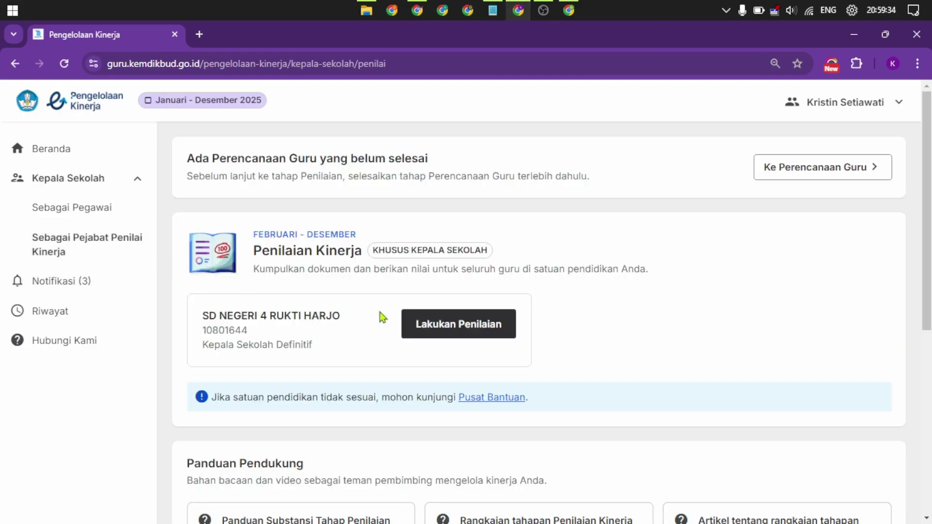
{"action": "left_click", "coordinate": [421, 321]}
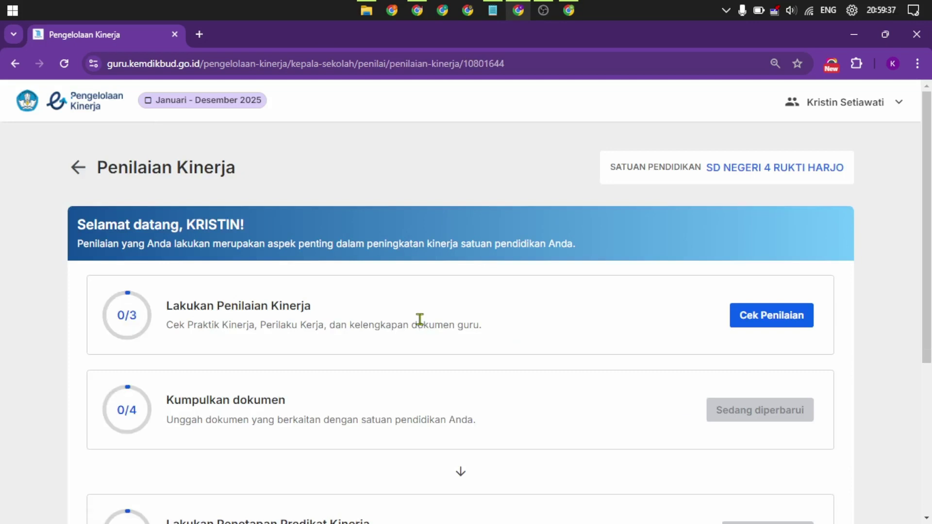
{"action": "left_click", "coordinate": [745, 313]}
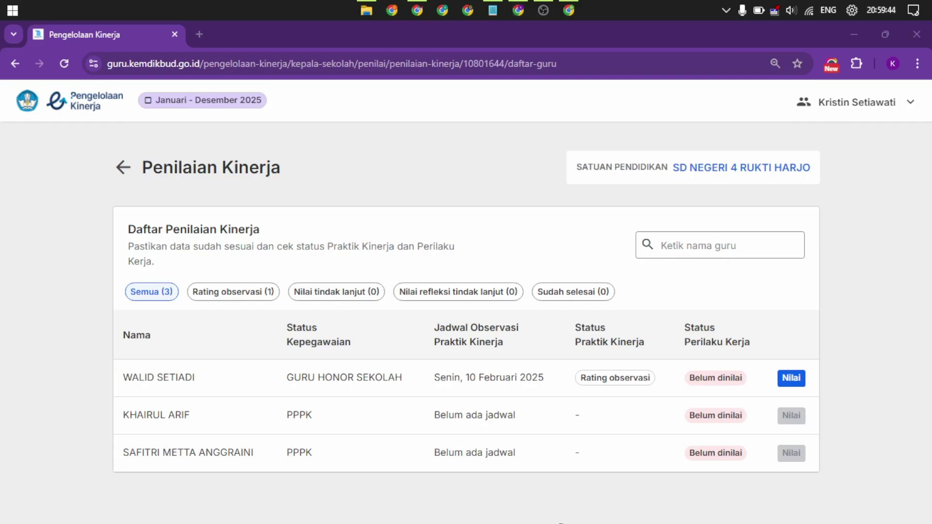
Step: Open the assessment of the teacher scheduled for 10 Februari 2025 and start the observation rating form
{"action": "left_click_drag", "start_coordinate": [429, 387], "coordinate": [539, 388]}
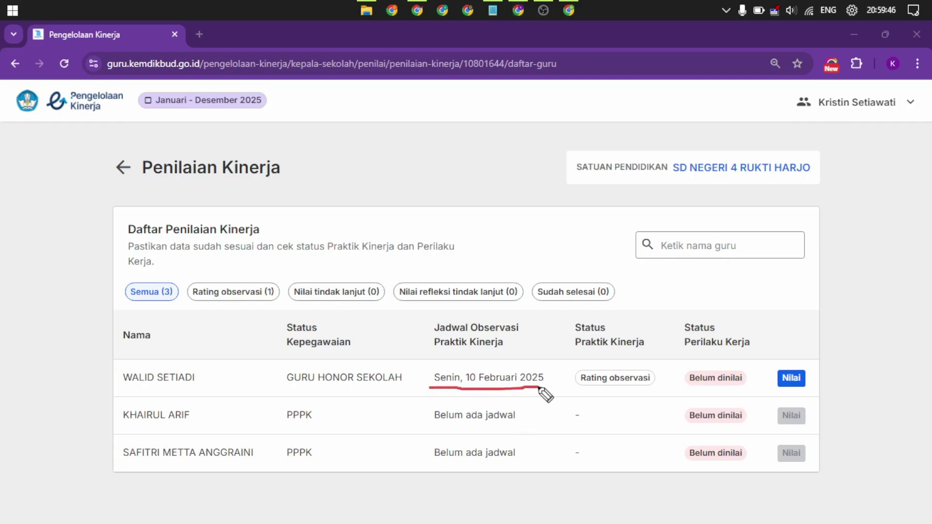
{"action": "mouse_move", "coordinate": [800, 350]}
{"action": "left_mouse_down"}
{"action": "mouse_move", "coordinate": [779, 354]}
{"action": "mouse_move", "coordinate": [789, 398]}
{"action": "mouse_move", "coordinate": [780, 349]}
{"action": "left_mouse_up"}
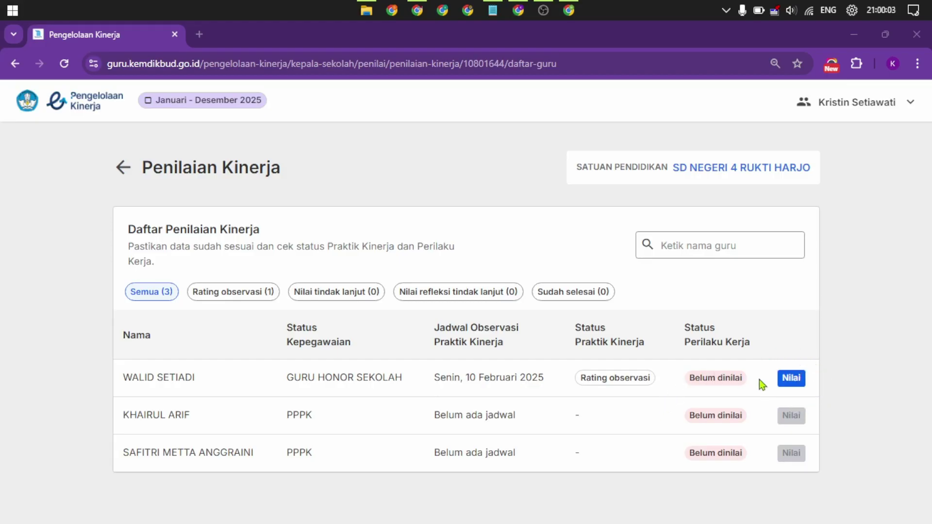
{"action": "left_click", "coordinate": [793, 379]}
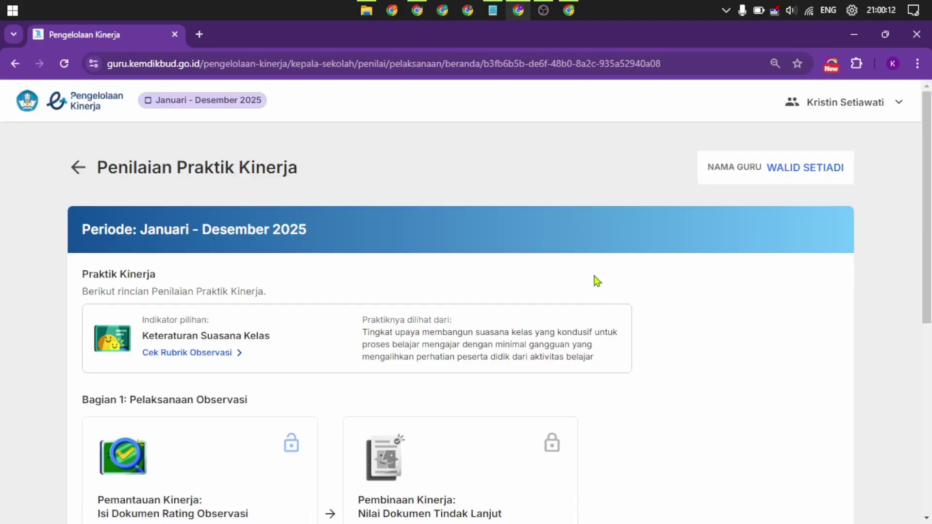
{"action": "scroll", "coordinate": [594, 278], "scroll_direction": "down", "scroll_amount": 1}
{"action": "scroll", "coordinate": [591, 275], "scroll_direction": "down", "scroll_amount": 2}
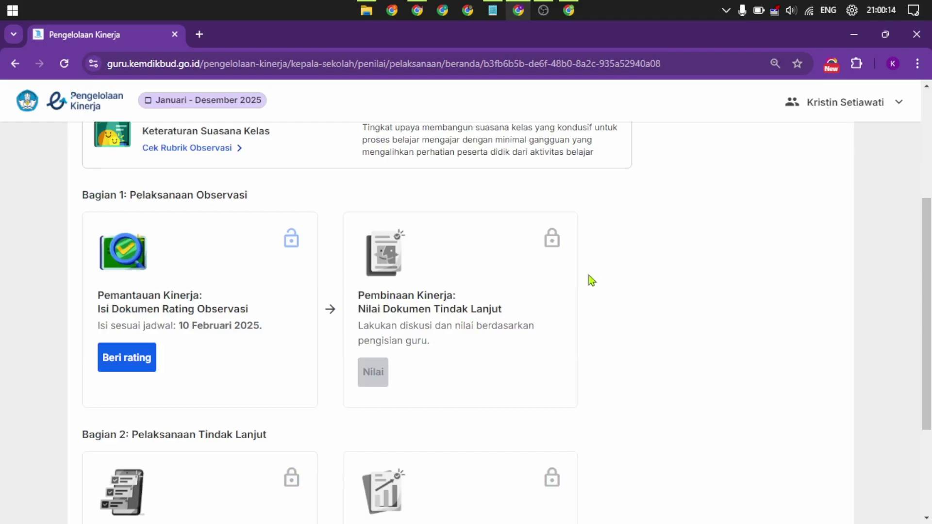
{"action": "left_click", "coordinate": [124, 361]}
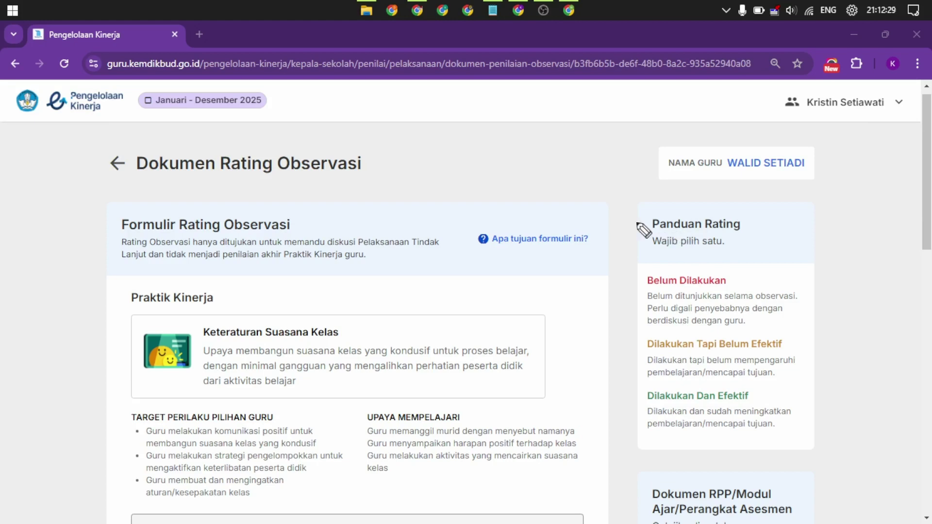
Step: Examine the Panduan Rating guide, framing it with the screen pen, underlining "Wajib pilih satu" and ticking its three rating options
{"action": "mouse_move", "coordinate": [617, 194]}
{"action": "left_mouse_down"}
{"action": "mouse_move", "coordinate": [619, 369]}
{"action": "mouse_move", "coordinate": [699, 455]}
{"action": "mouse_move", "coordinate": [835, 440]}
{"action": "left_mouse_up"}
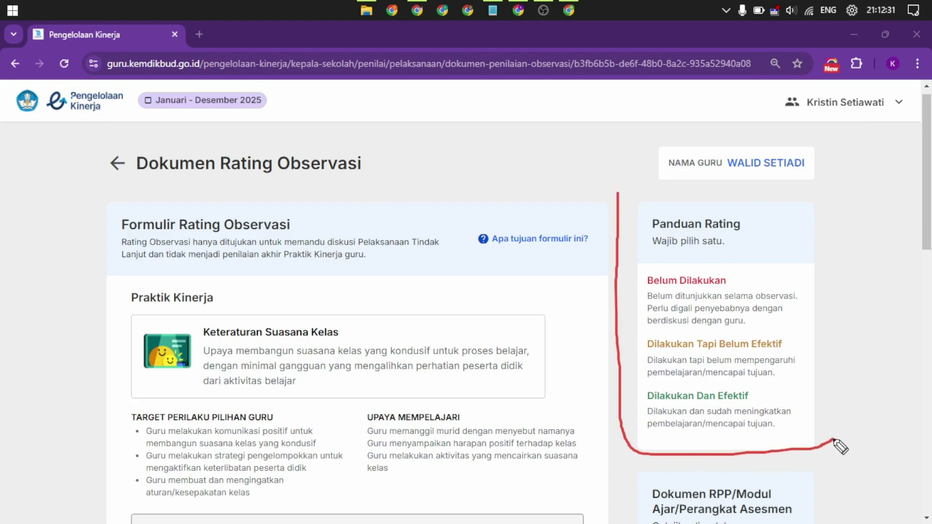
{"action": "mouse_move", "coordinate": [618, 191]}
{"action": "left_mouse_down"}
{"action": "mouse_move", "coordinate": [767, 189]}
{"action": "mouse_move", "coordinate": [845, 257]}
{"action": "mouse_move", "coordinate": [835, 440]}
{"action": "left_mouse_up"}
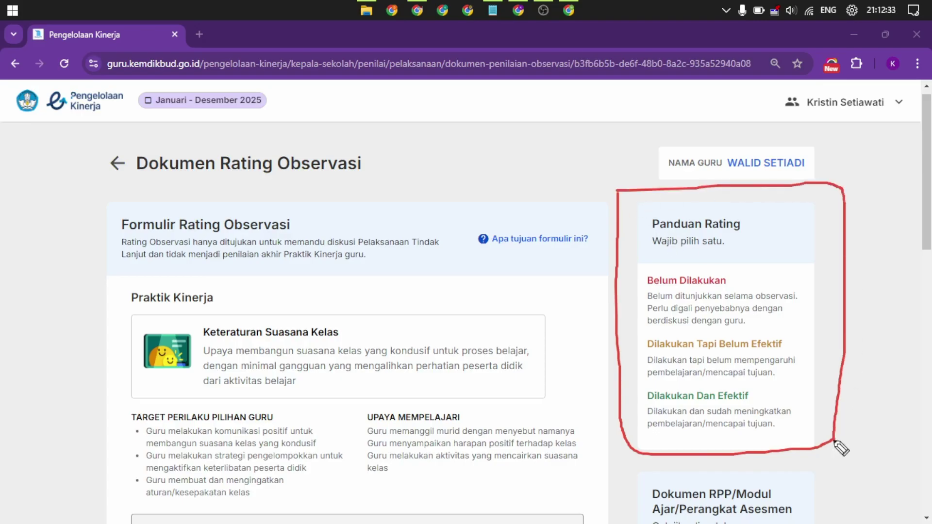
{"action": "mouse_move", "coordinate": [651, 246]}
{"action": "left_mouse_down"}
{"action": "mouse_move", "coordinate": [643, 247]}
{"action": "mouse_move", "coordinate": [754, 251]}
{"action": "left_mouse_up"}
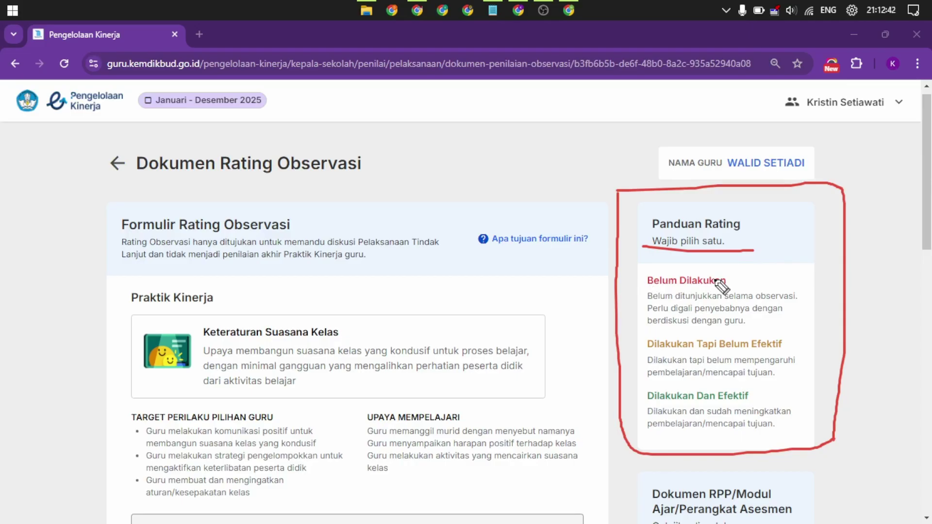
{"action": "left_click_drag", "start_coordinate": [735, 278], "coordinate": [772, 268]}
{"action": "left_click_drag", "start_coordinate": [789, 342], "coordinate": [814, 335]}
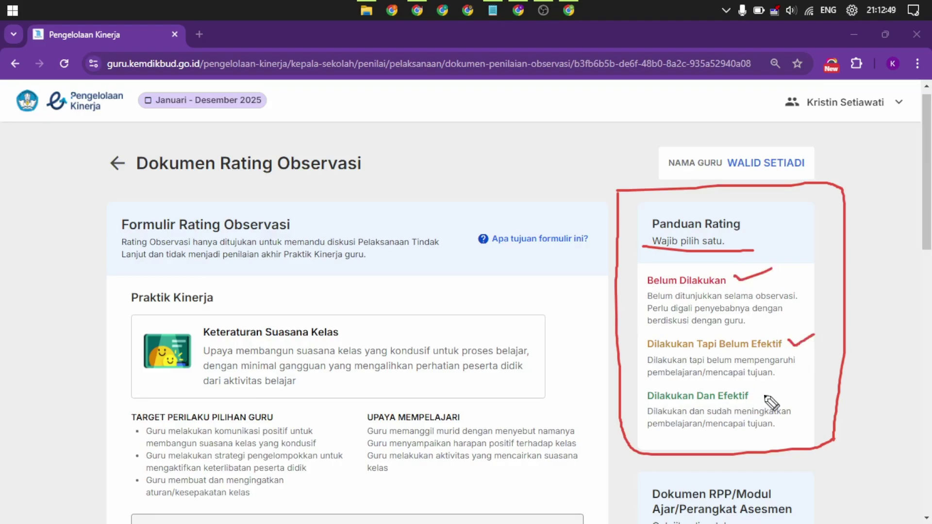
{"action": "left_click_drag", "start_coordinate": [756, 394], "coordinate": [781, 387]}
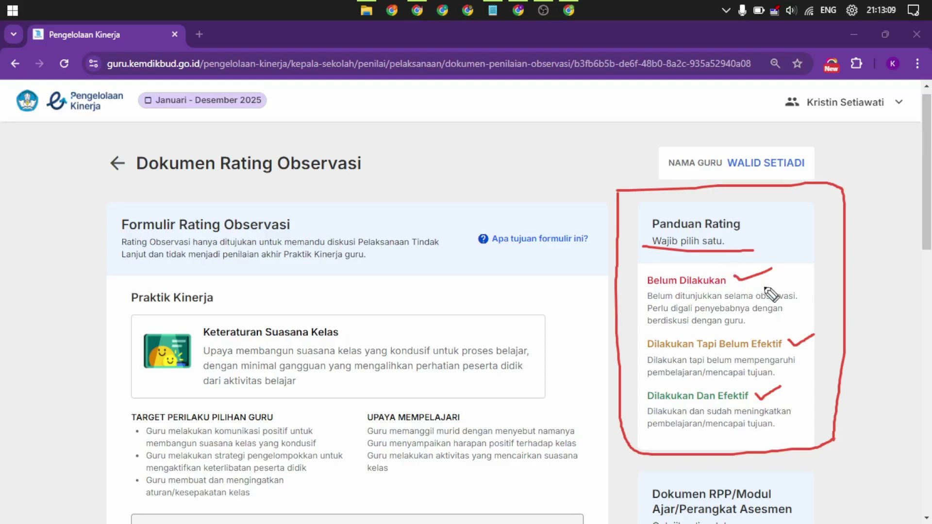
Step: Mark the Praktik Kinerja heading, the Keteraturan Suasana Kelas indicator, Target Perilaku Pilihan Guru and Upaya Mempelajari with the screen pen
{"action": "left_click_drag", "start_coordinate": [120, 312], "coordinate": [225, 306]}
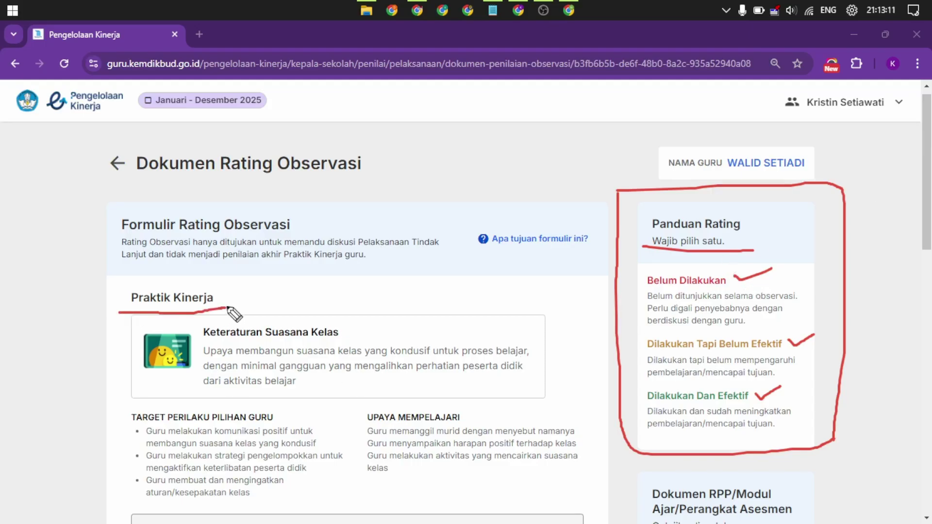
{"action": "mouse_move", "coordinate": [200, 348]}
{"action": "left_mouse_down"}
{"action": "mouse_move", "coordinate": [367, 340]}
{"action": "mouse_move", "coordinate": [202, 345]}
{"action": "left_mouse_up"}
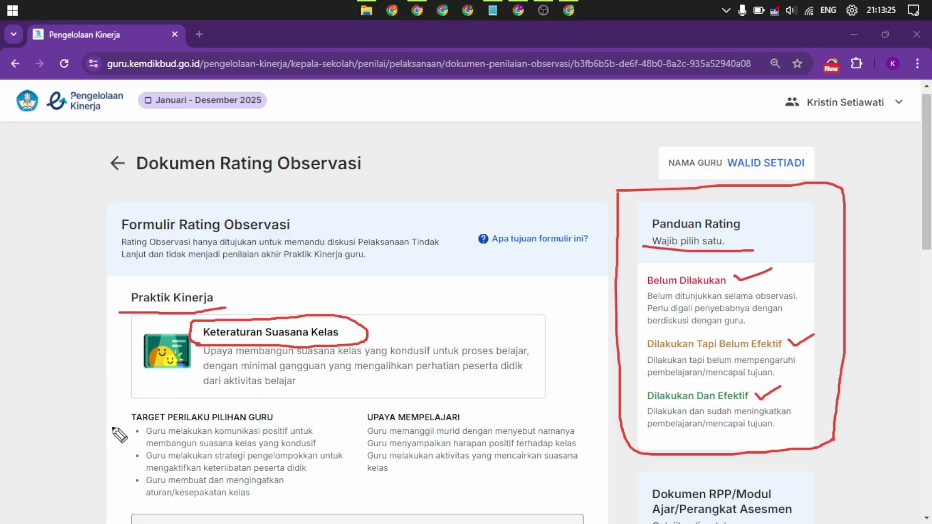
{"action": "left_click_drag", "start_coordinate": [114, 421], "coordinate": [119, 417]}
{"action": "left_click_drag", "start_coordinate": [467, 413], "coordinate": [486, 409]}
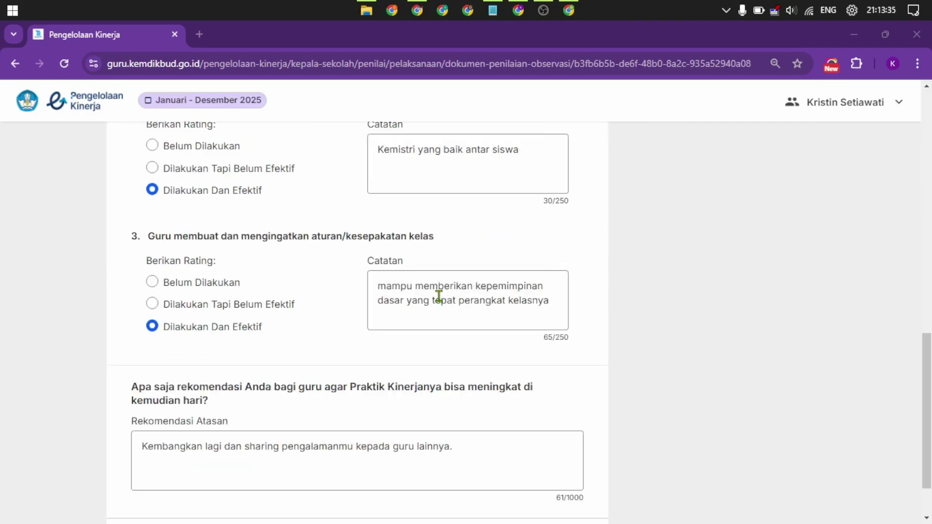
Step: Review the first target behaviour, on positive communication for a conducive classroom, together with its rating and Catatan note
{"action": "scroll", "coordinate": [439, 300], "scroll_direction": "up", "scroll_amount": 5}
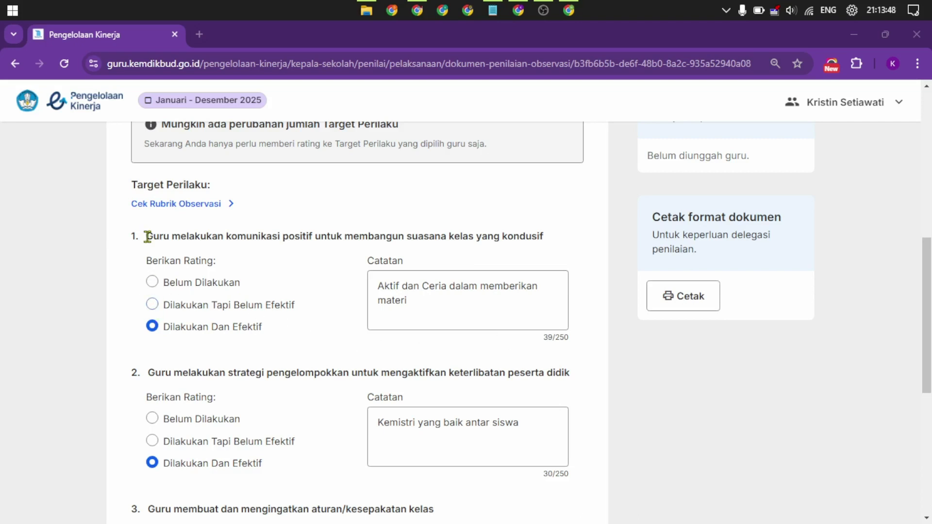
{"action": "left_click_drag", "start_coordinate": [147, 236], "coordinate": [558, 240]}
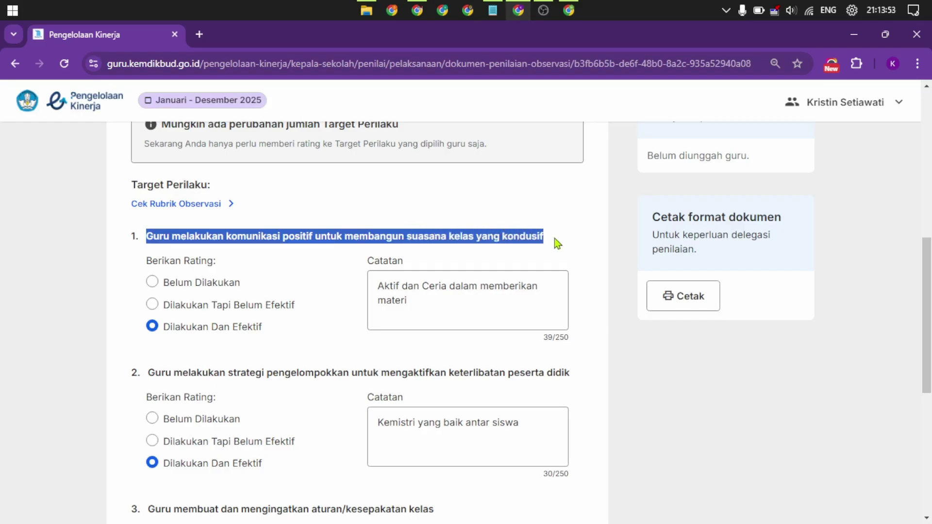
{"action": "left_click", "coordinate": [555, 241]}
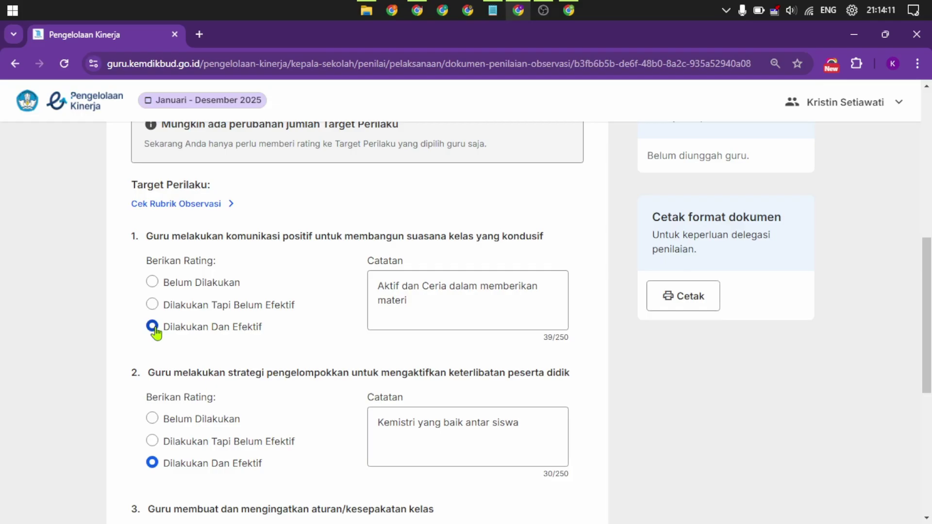
{"action": "left_click", "coordinate": [430, 300]}
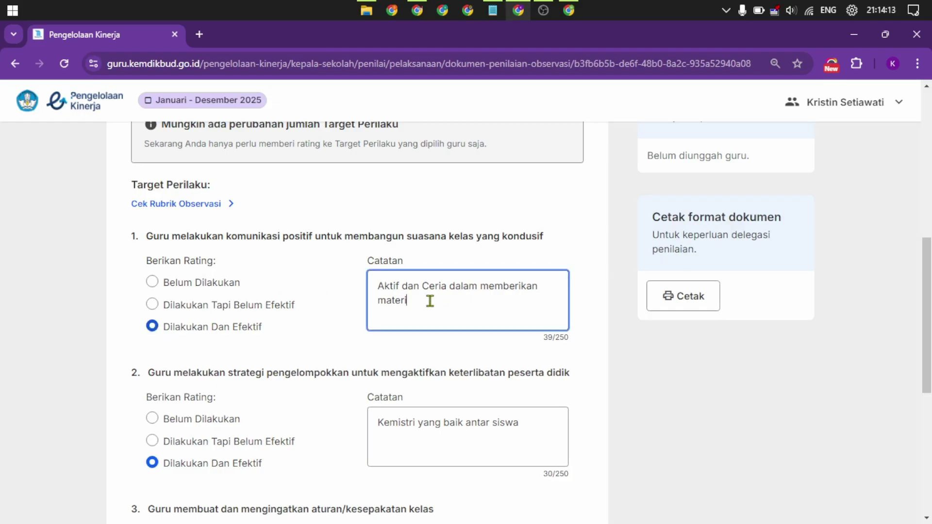
{"action": "left_click", "coordinate": [424, 256]}
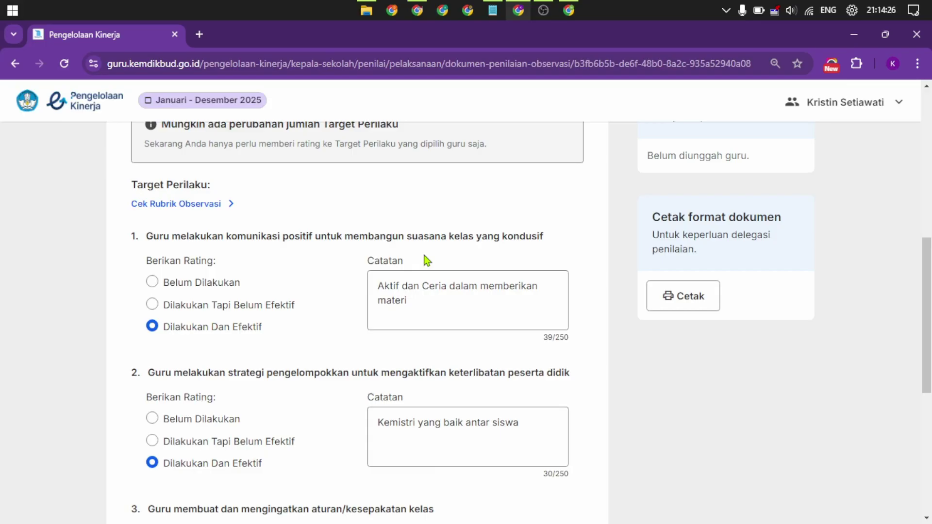
{"action": "left_click_drag", "start_coordinate": [185, 238], "coordinate": [557, 243]}
{"action": "left_click", "coordinate": [554, 237]}
{"action": "left_click", "coordinate": [427, 304]}
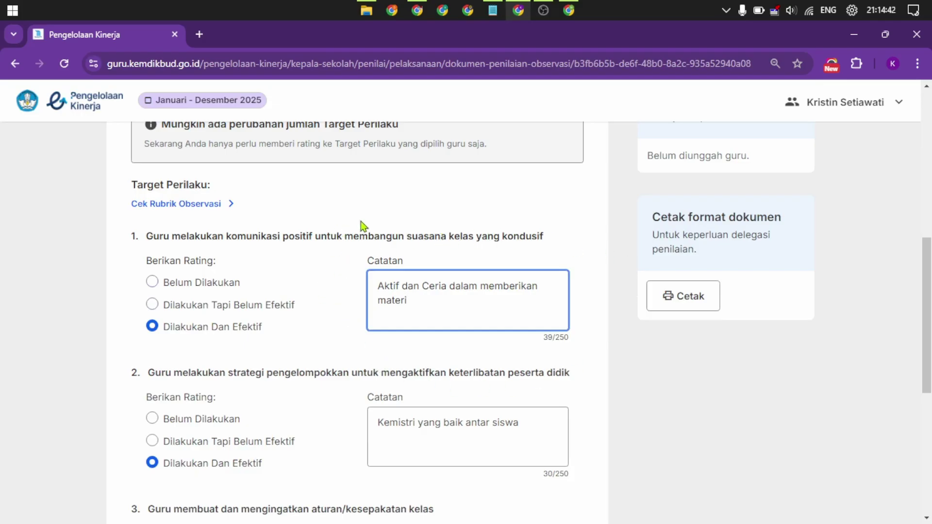
Step: Review the second target behaviour, on grouping strategies that activate student involvement, with its rating and Catatan note
{"action": "scroll", "coordinate": [243, 286], "scroll_direction": "down", "scroll_amount": 1}
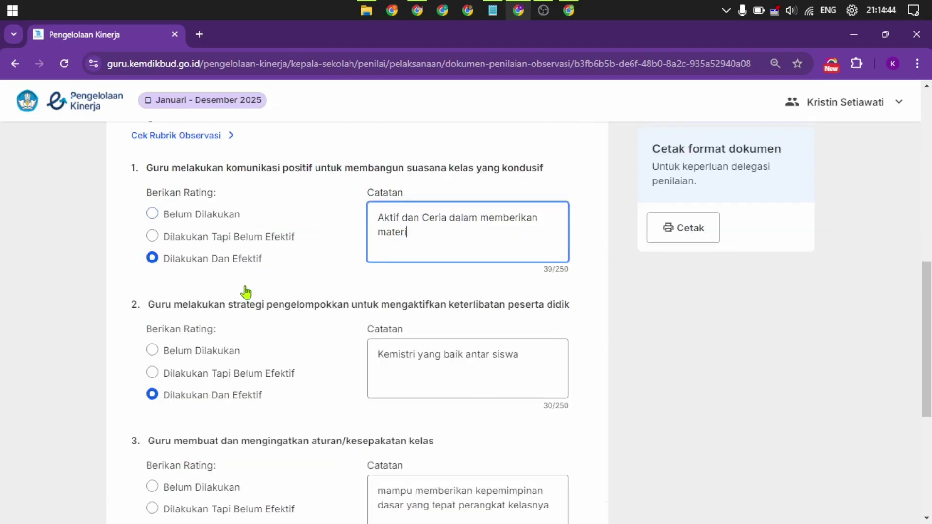
{"action": "scroll", "coordinate": [246, 291], "scroll_direction": "down", "scroll_amount": 1}
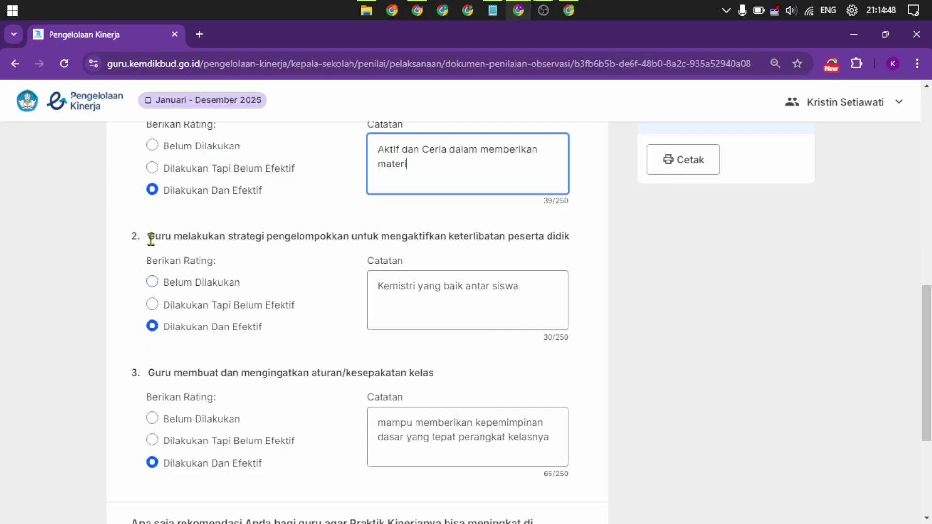
{"action": "left_click_drag", "start_coordinate": [146, 236], "coordinate": [579, 235]}
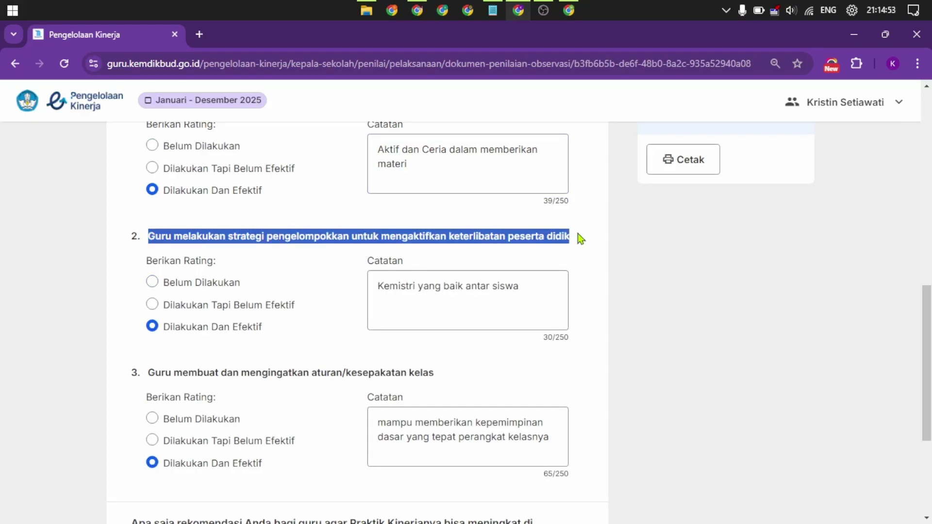
{"action": "left_click", "coordinate": [582, 237]}
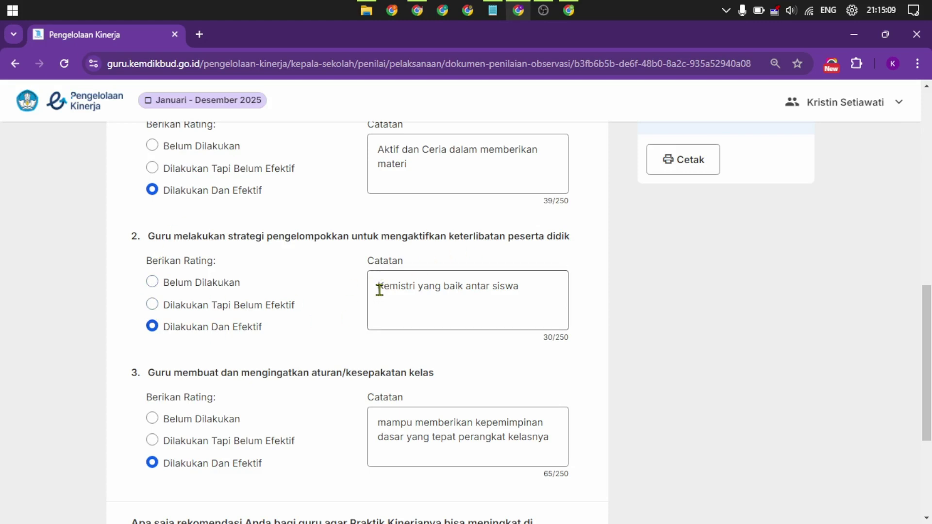
Step: Check the second target behaviour's Catatan note, and review the third behaviour on making and recalling class rules with its rating and note
{"action": "left_click_drag", "start_coordinate": [380, 289], "coordinate": [524, 285]}
{"action": "left_click", "coordinate": [525, 286]}
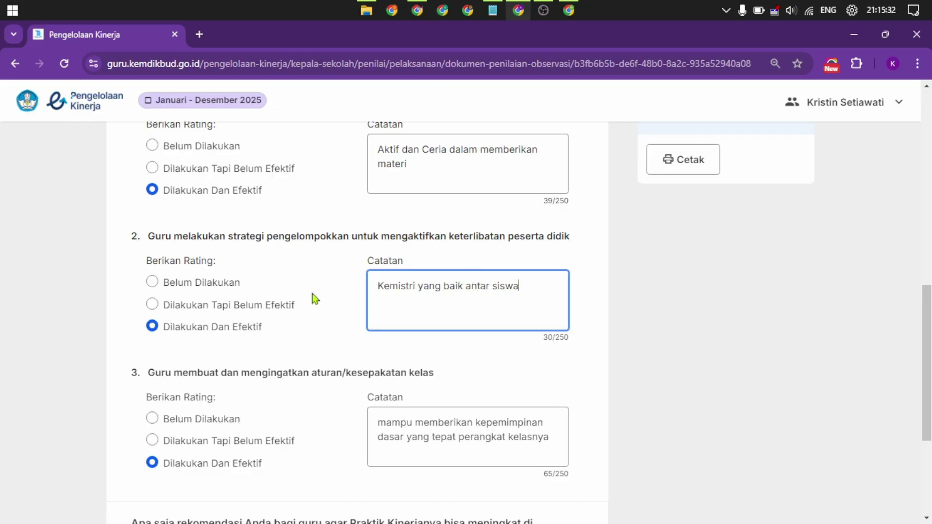
{"action": "scroll", "coordinate": [295, 299], "scroll_direction": "down", "scroll_amount": 2}
{"action": "scroll", "coordinate": [295, 299], "scroll_direction": "down", "scroll_amount": 2}
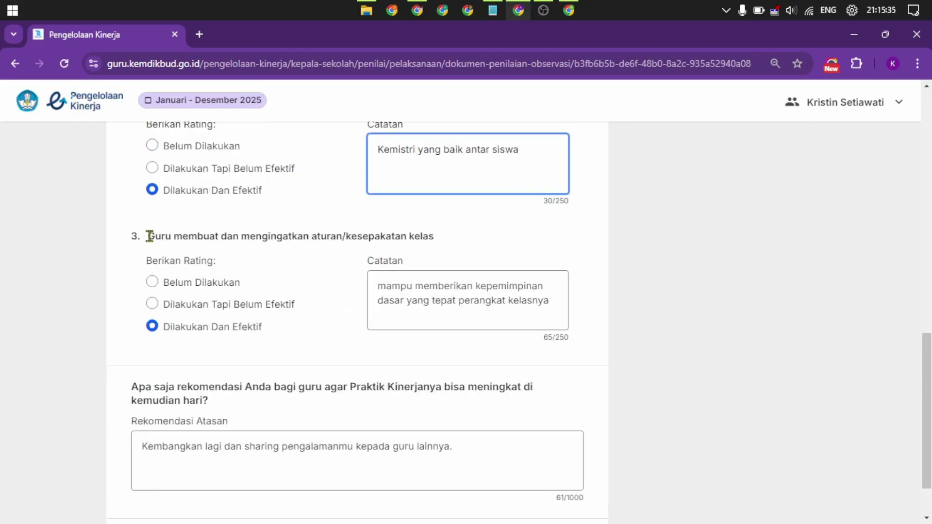
{"action": "left_click_drag", "start_coordinate": [147, 236], "coordinate": [365, 235]}
{"action": "left_click_drag", "start_coordinate": [375, 236], "coordinate": [443, 235]}
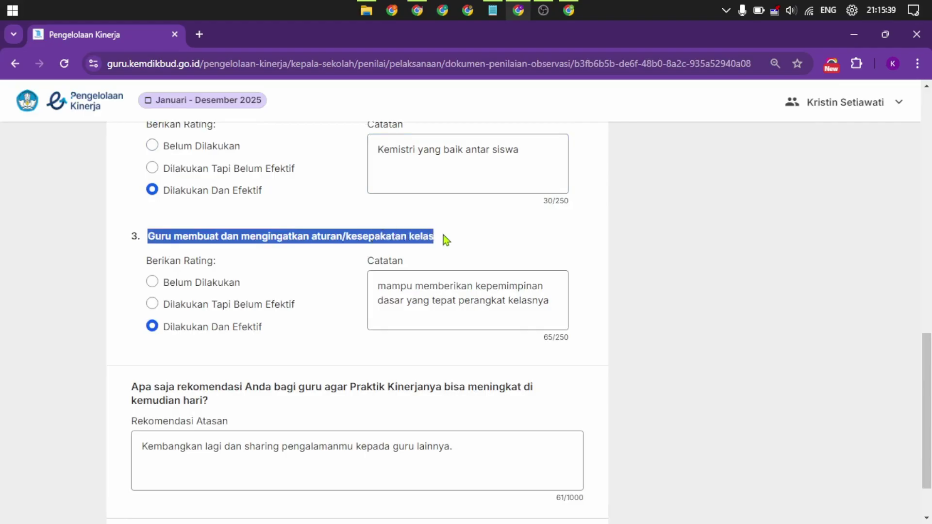
{"action": "left_click", "coordinate": [469, 239]}
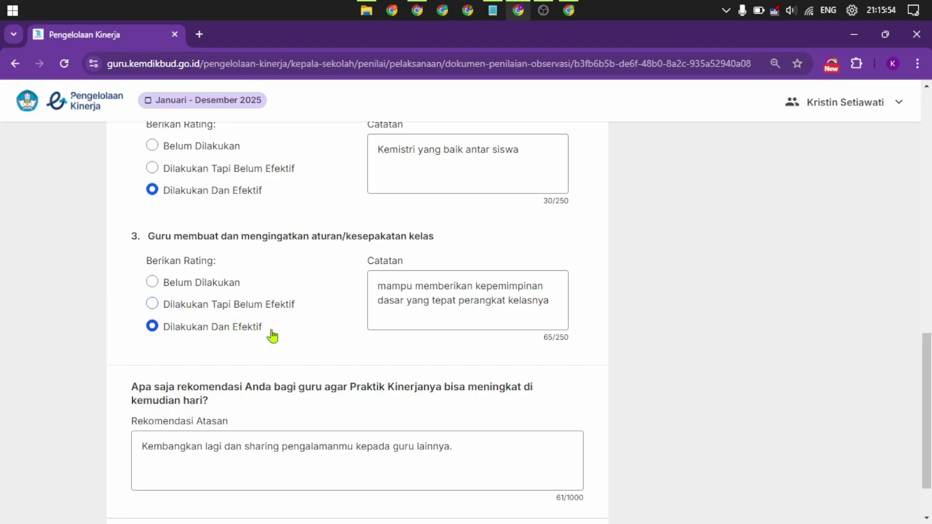
{"action": "left_click", "coordinate": [206, 334]}
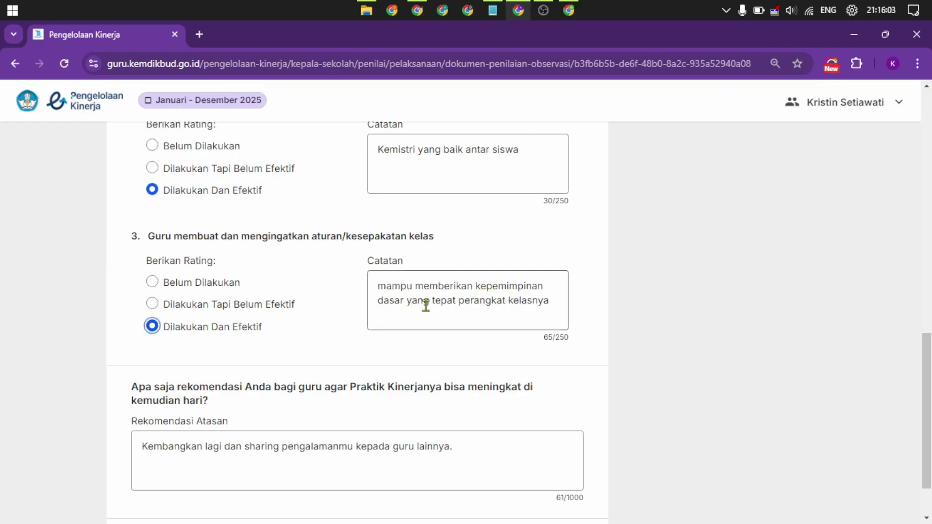
{"action": "left_click_drag", "start_coordinate": [459, 303], "coordinate": [549, 302]}
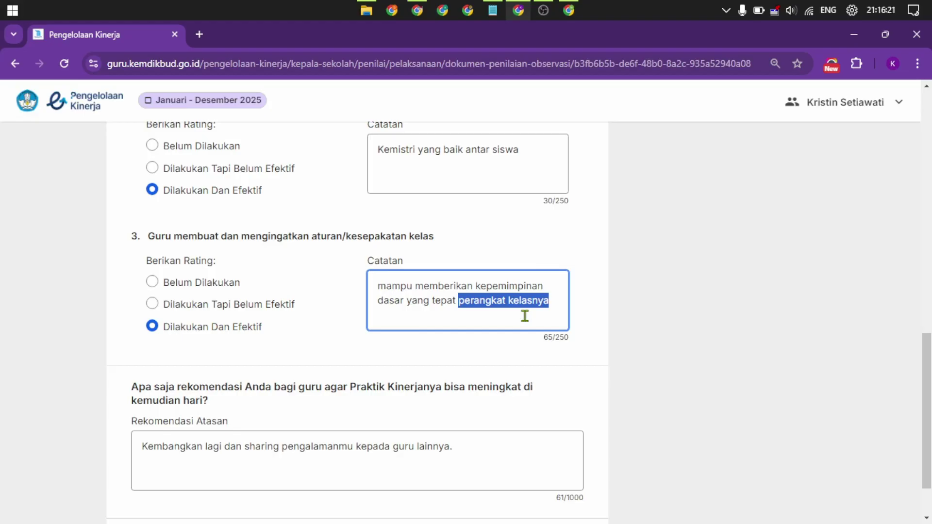
{"action": "left_click", "coordinate": [436, 260]}
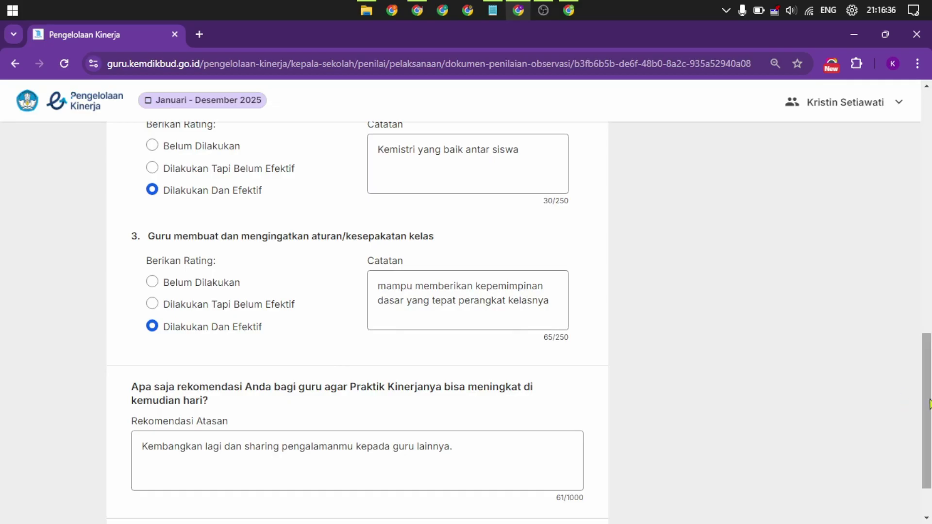
Step: Review the question on improving the teacher's Praktik Kinerja and the recommendation written under Rekomendasi Atasan
{"action": "scroll", "coordinate": [929, 404], "scroll_direction": "down", "scroll_amount": 2}
{"action": "left_click_drag", "start_coordinate": [130, 319], "coordinate": [274, 322]}
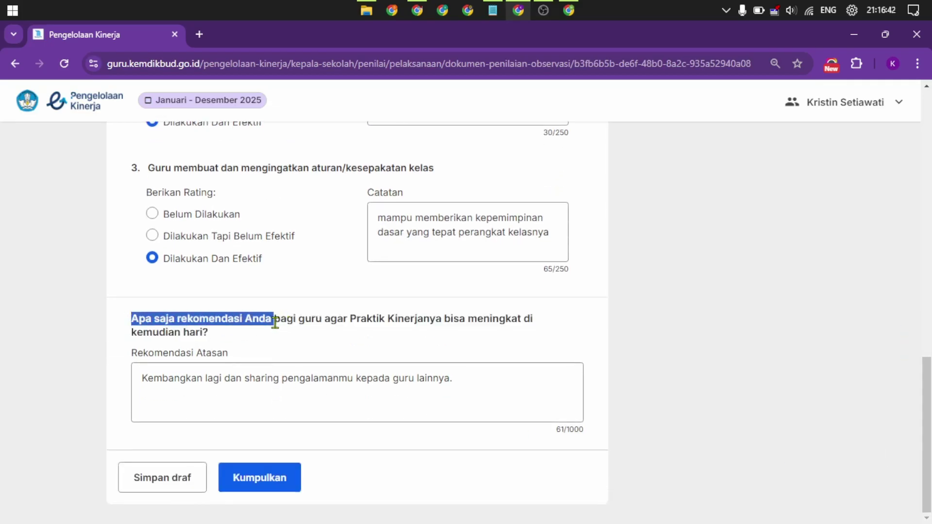
{"action": "left_click_drag", "start_coordinate": [331, 319], "coordinate": [231, 340]}
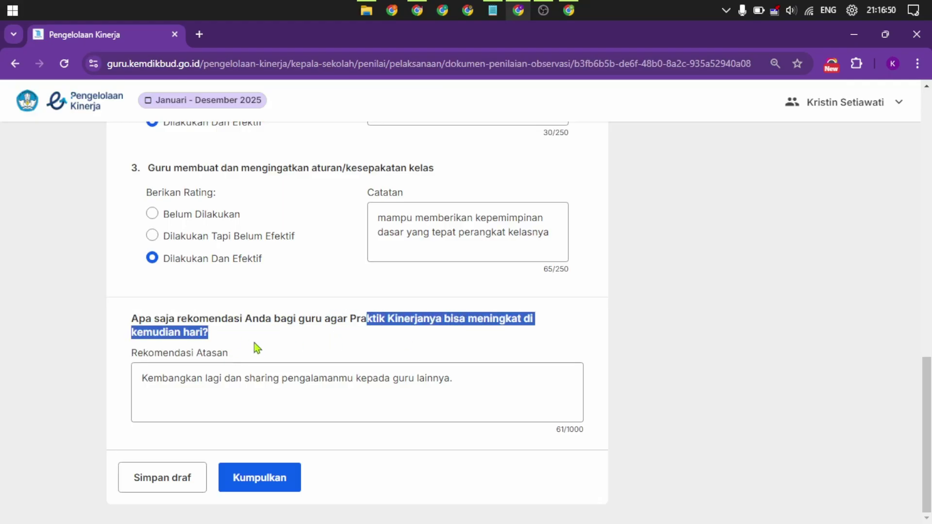
{"action": "left_click", "coordinate": [261, 348]}
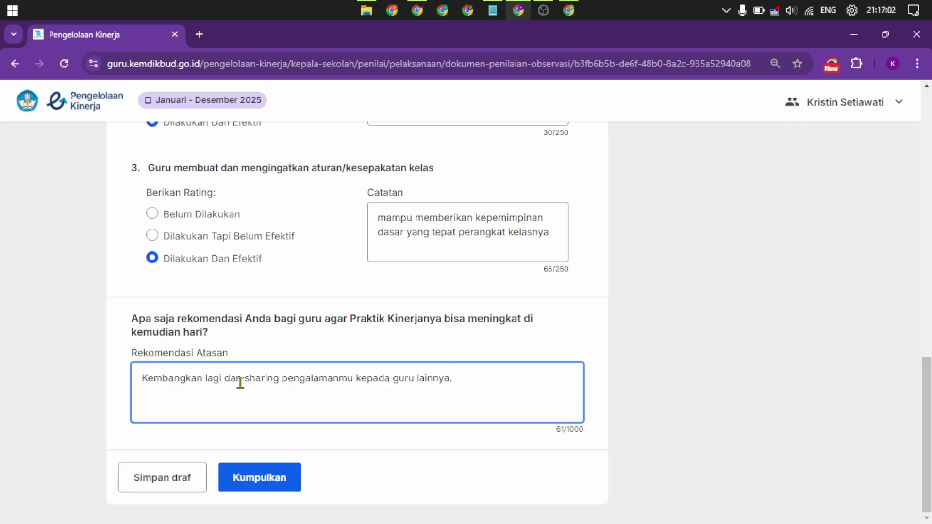
{"action": "left_click_drag", "start_coordinate": [250, 379], "coordinate": [461, 380]}
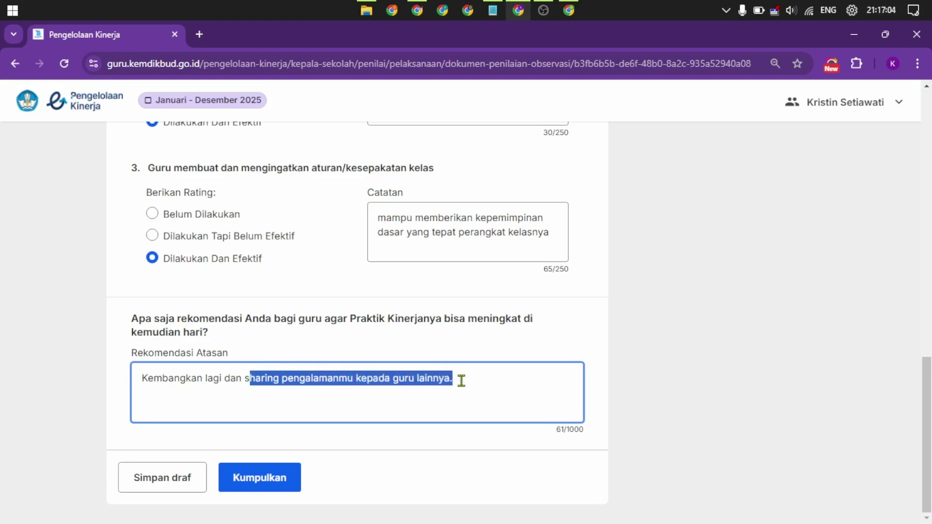
{"action": "left_click", "coordinate": [206, 396]}
{"action": "left_click_drag", "start_coordinate": [140, 383], "coordinate": [476, 382]}
{"action": "left_click", "coordinate": [475, 383]}
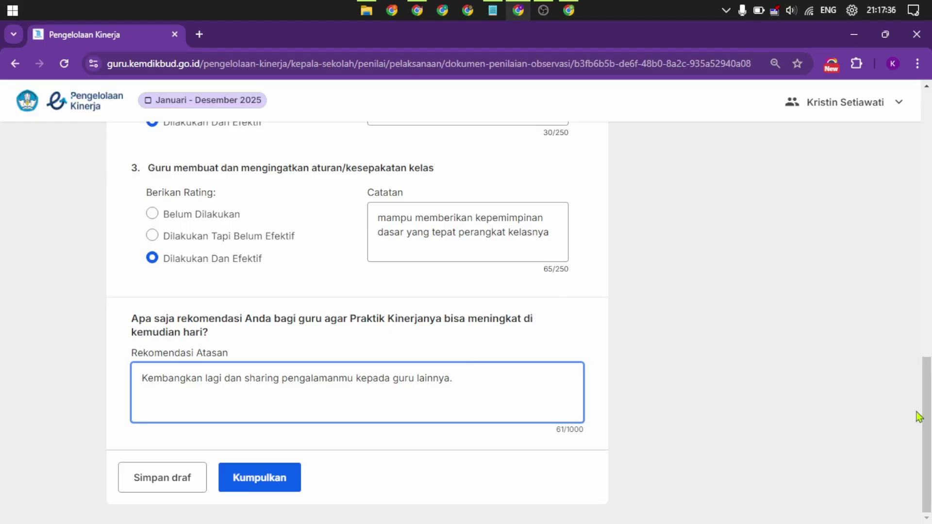
Step: Recheck the target behaviour ratings, and submit the observation rating document with confirmation
{"action": "left_click_drag", "start_coordinate": [927, 413], "coordinate": [880, 295]}
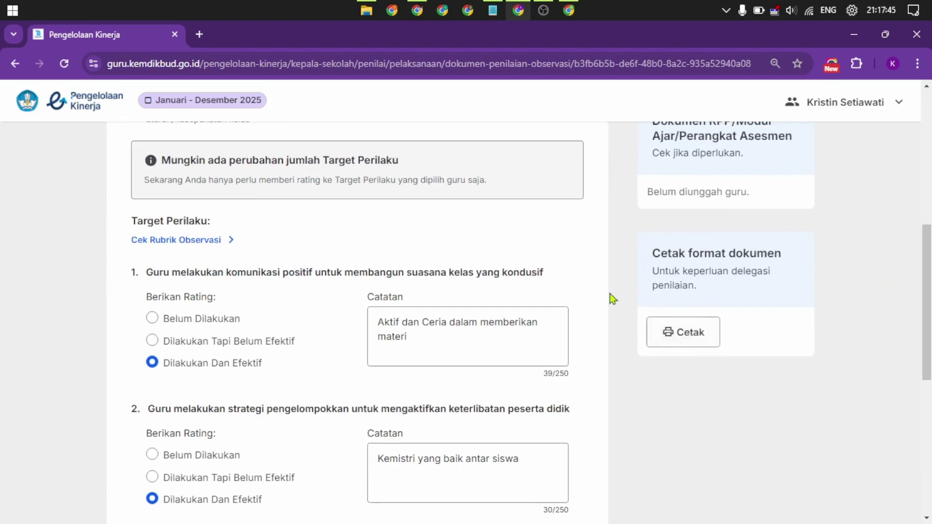
{"action": "left_click_drag", "start_coordinate": [930, 313], "coordinate": [927, 449]}
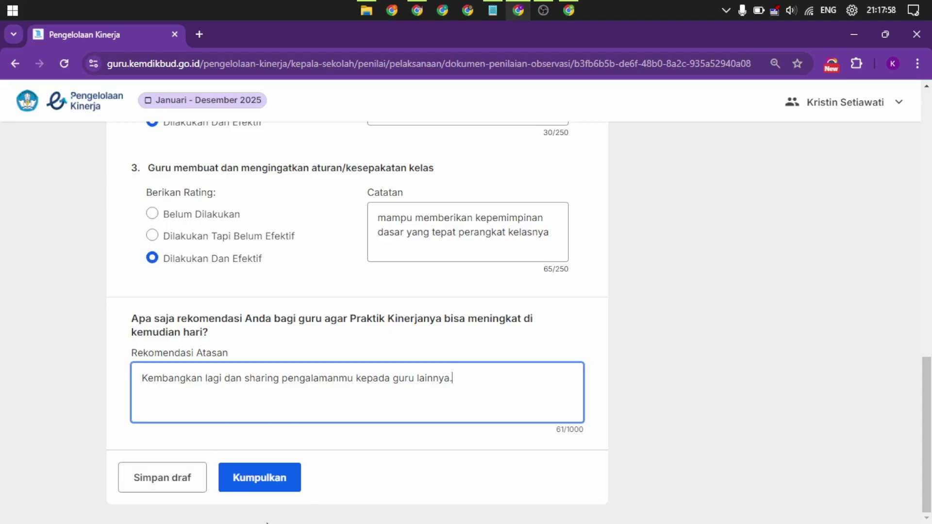
{"action": "left_click", "coordinate": [268, 490]}
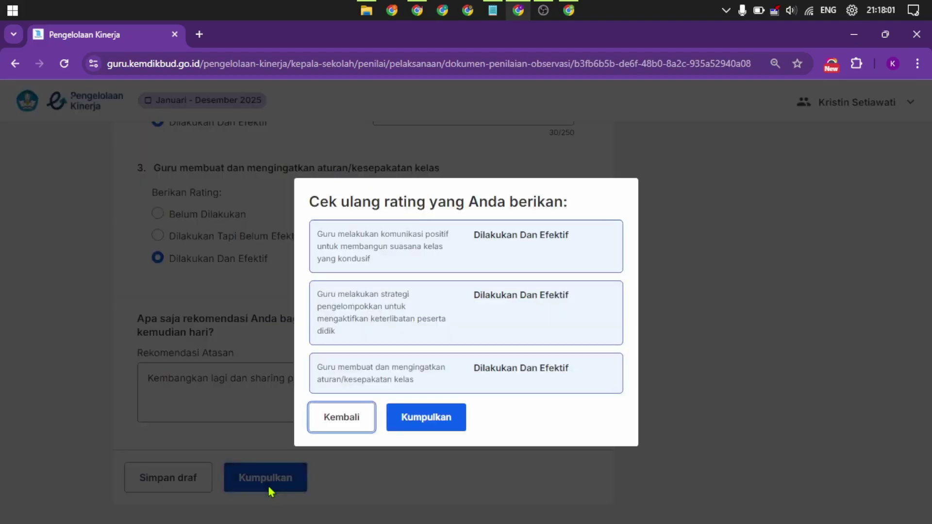
{"action": "left_click", "coordinate": [420, 422]}
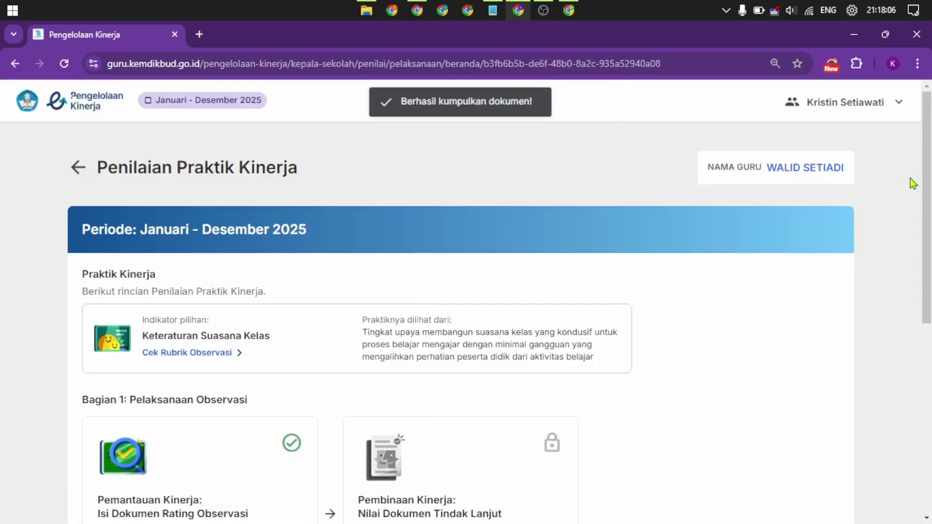
Step: Examine the stages of Penilaian Praktik Kinerja, highlighting Nilai Dokumen Tindak Lanjut and viewing Bagian 2: Pelaksanaan Tindak Lanjut
{"action": "scroll", "coordinate": [912, 184], "scroll_direction": "down", "scroll_amount": 3}
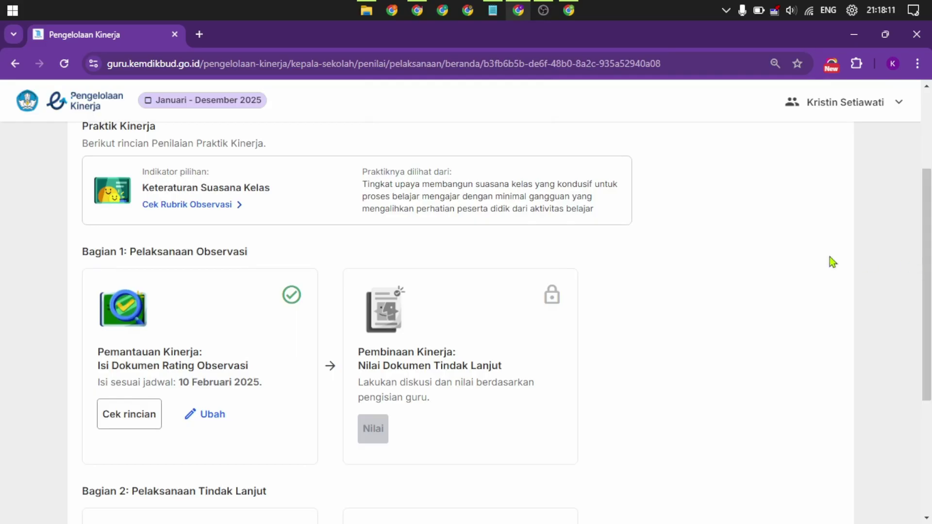
{"action": "left_click_drag", "start_coordinate": [359, 351], "coordinate": [505, 368]}
{"action": "left_click", "coordinate": [600, 384]}
{"action": "left_click_drag", "start_coordinate": [358, 365], "coordinate": [509, 379]}
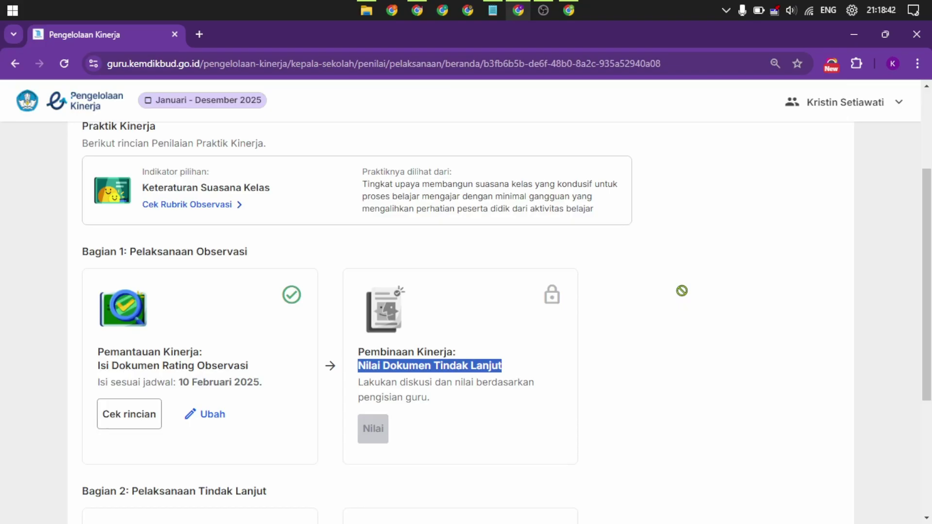
{"action": "left_click_drag", "start_coordinate": [925, 249], "coordinate": [929, 319]}
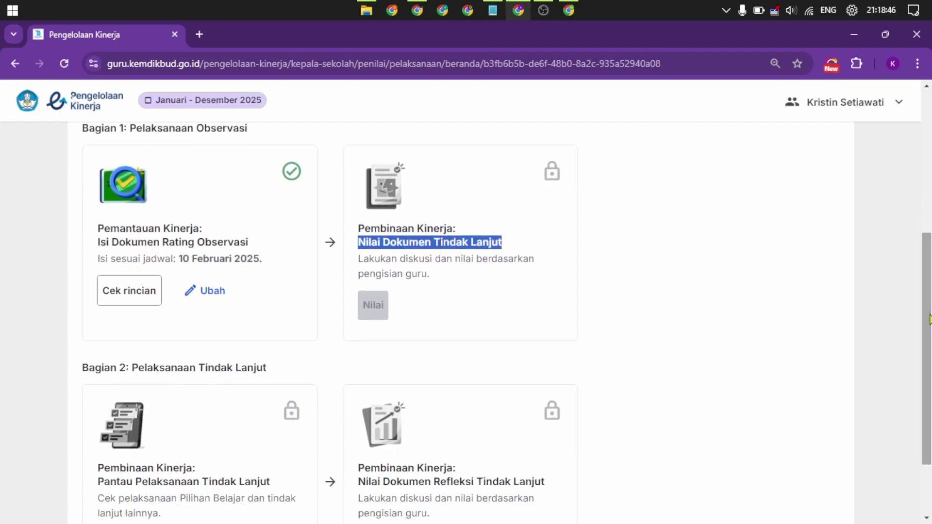